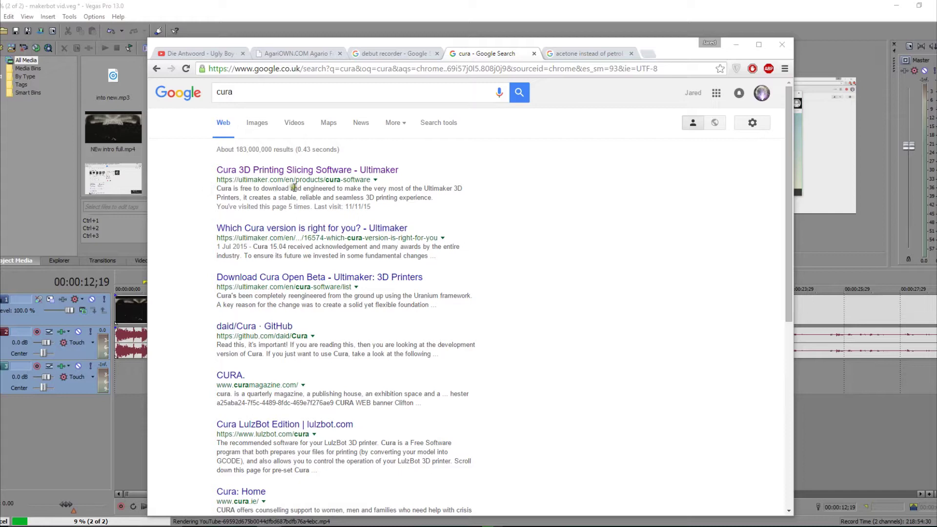
# - Open the Ultimaker Cura software page from the first search result
pyautogui.click(361, 169)
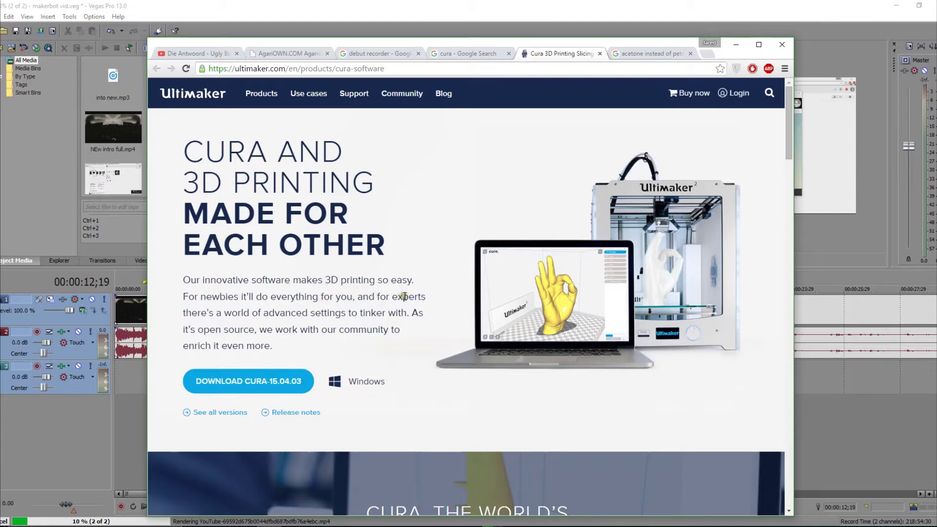
# - Search the Start menu for cura and launch Cura 15.04.2, bringing its window forward
pyautogui.press('super')
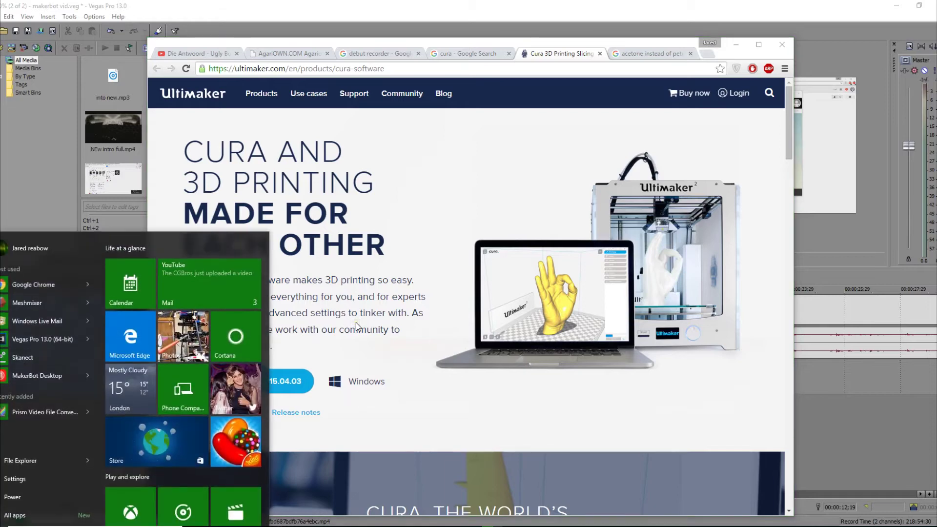
pyautogui.write('cura')
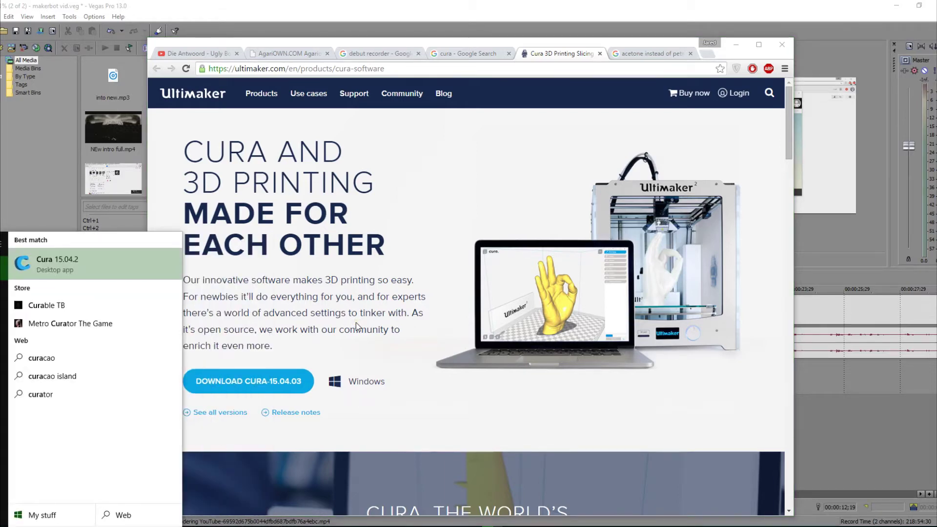
pyautogui.press('Return')
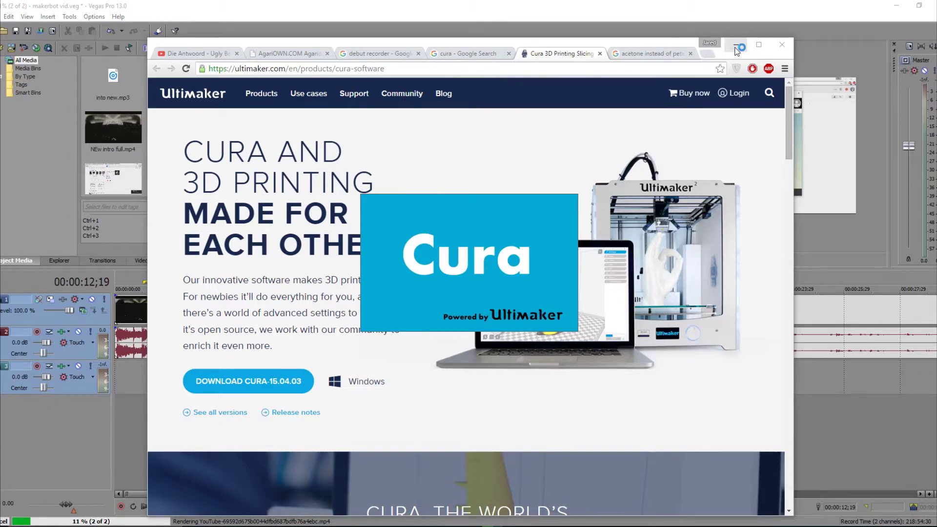
pyautogui.click(735, 48)
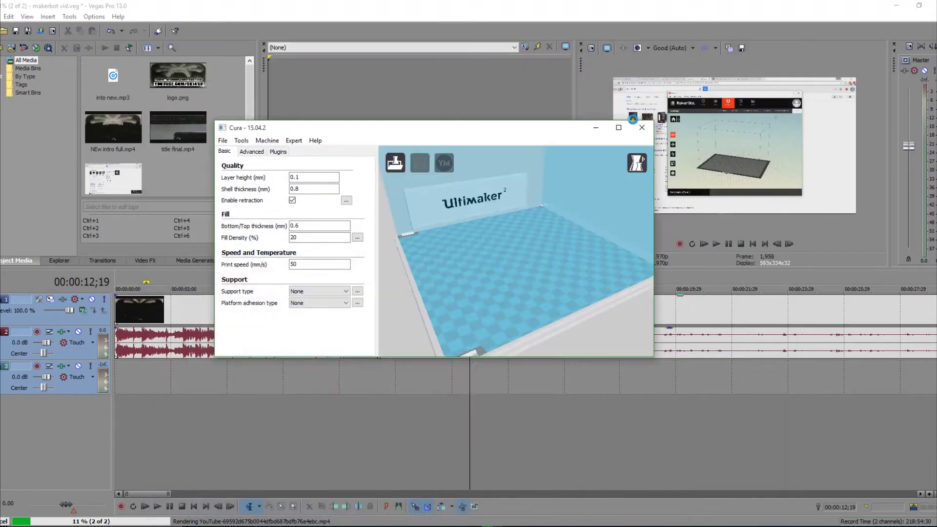
# - Maximise the Cura window and orbit and zoom to face the Ultimaker 2 build plate
pyautogui.doubleClick(620, 125)
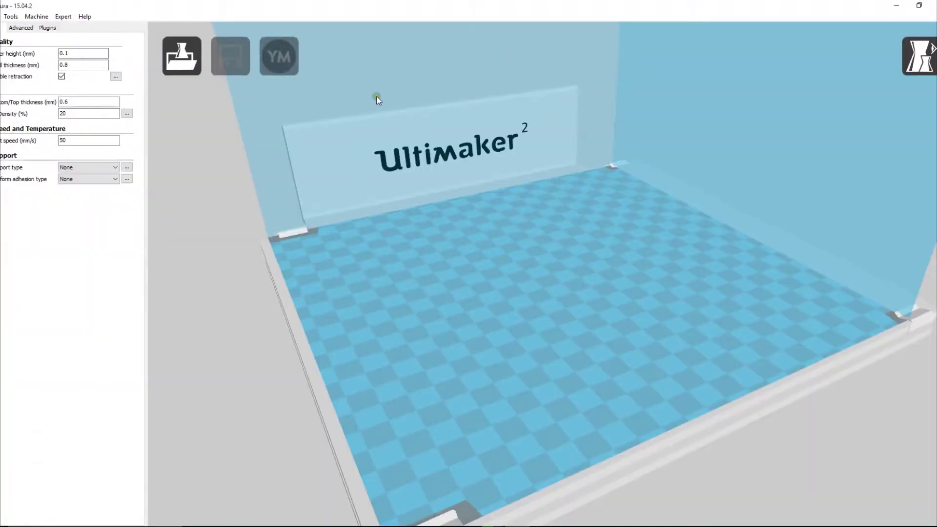
pyautogui.moveTo(579, 257)
pyautogui.mouseDown(button='right')
pyautogui.moveTo(549, 248)
pyautogui.moveTo(563, 253)
pyautogui.mouseUp(button='right')
pyautogui.scroll(-5, 563, 253)
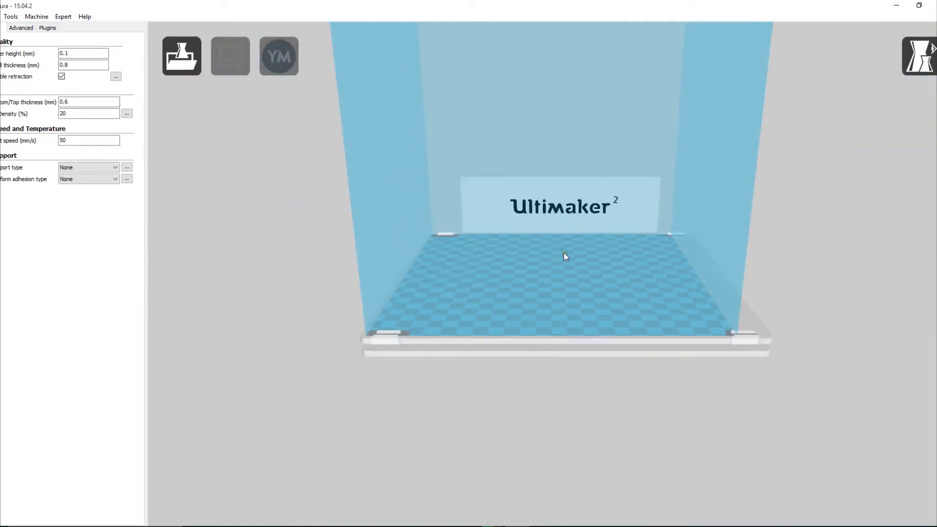
pyautogui.scroll(-2, 562, 258)
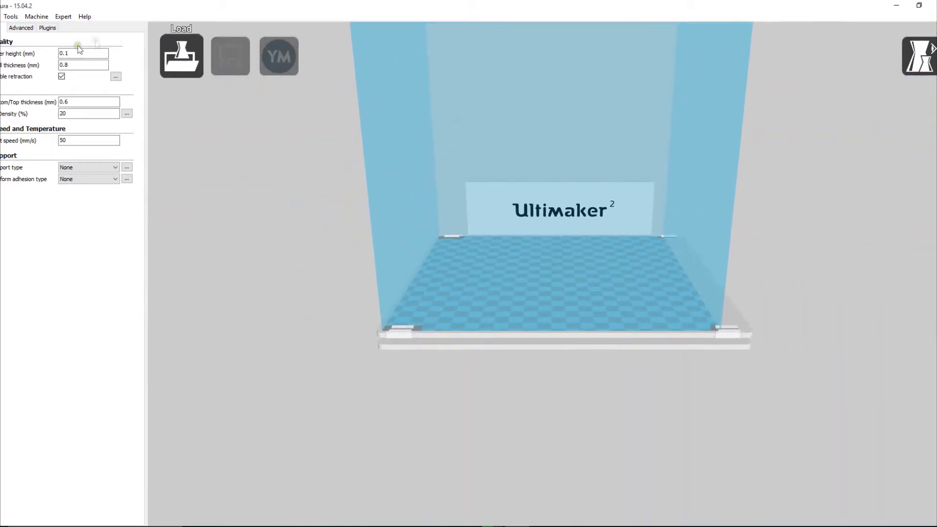
# - Start the Add new machine wizard from the Machine menu under Tools
pyautogui.click(12, 17)
pyautogui.click(31, 17)
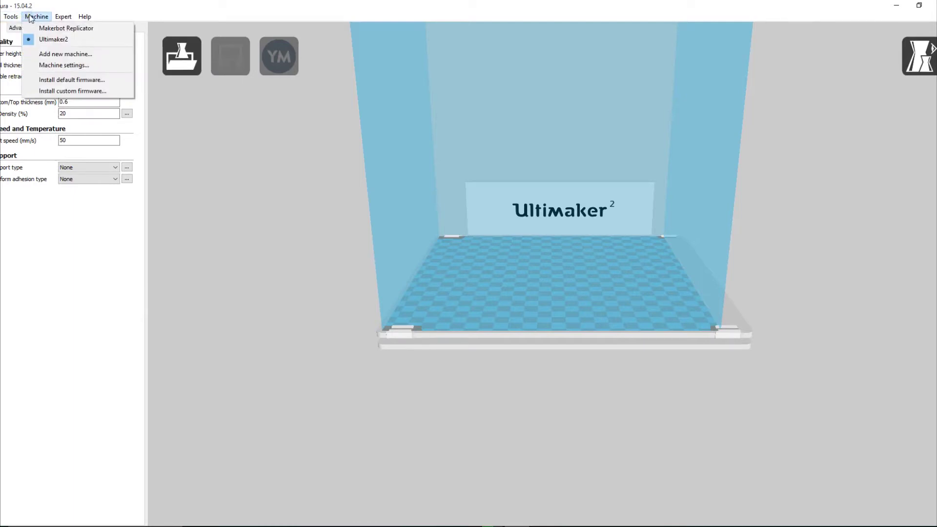
pyautogui.click(37, 55)
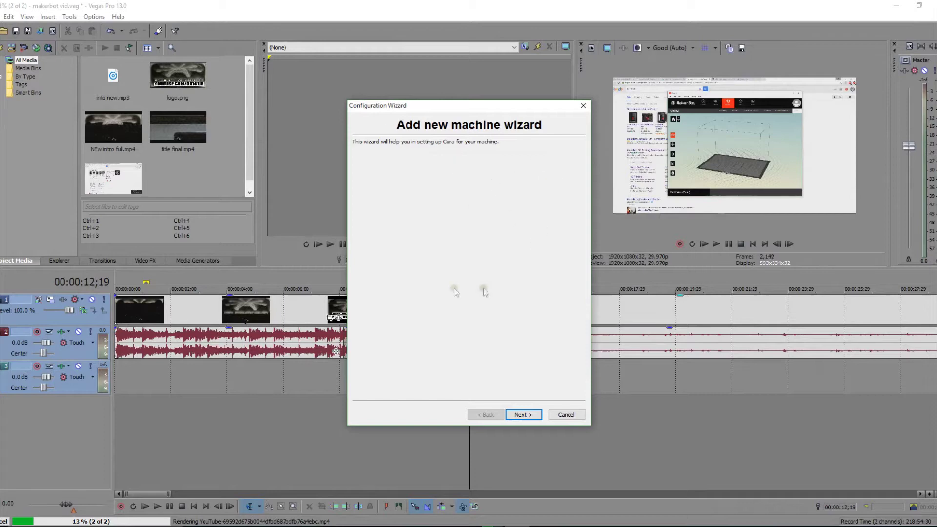
# - Advance the wizard to Select your machine, then cancel without adding a printer
pyautogui.click(523, 414)
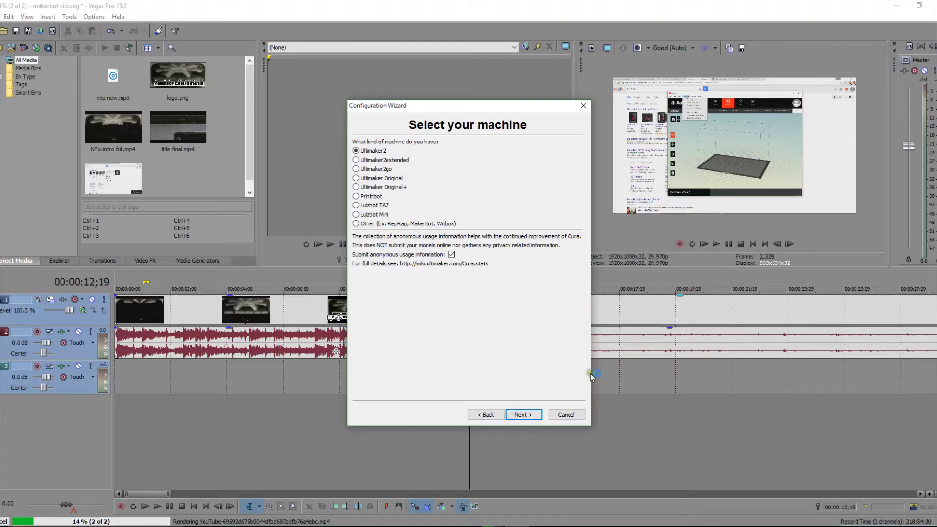
pyautogui.click(568, 415)
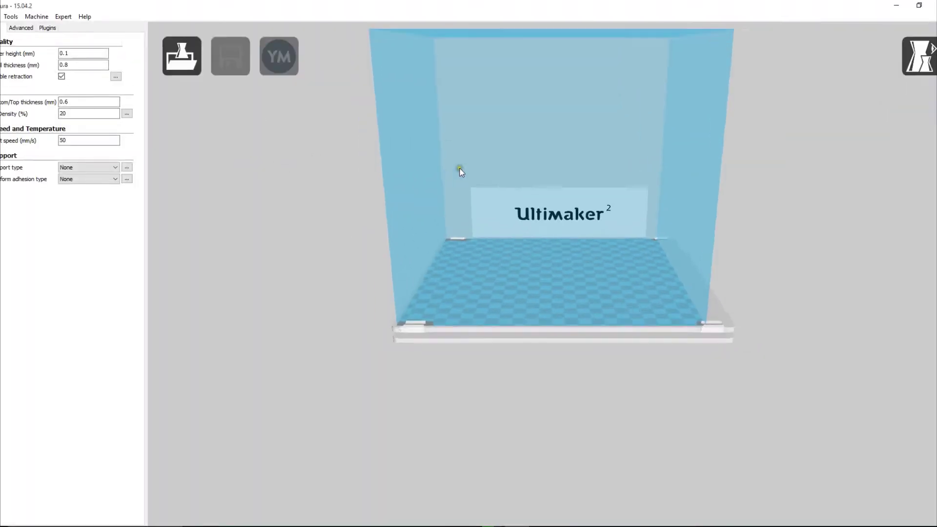
# - Load hand_project.stl from the Downloads folder onto the build plate
pyautogui.moveTo(497, 194)
pyautogui.mouseDown(button='right')
pyautogui.moveTo(507, 178)
pyautogui.moveTo(612, 160)
pyautogui.moveTo(671, 204)
pyautogui.moveTo(690, 180)
pyautogui.moveTo(690, 163)
pyautogui.moveTo(666, 199)
pyautogui.mouseUp(button='right')
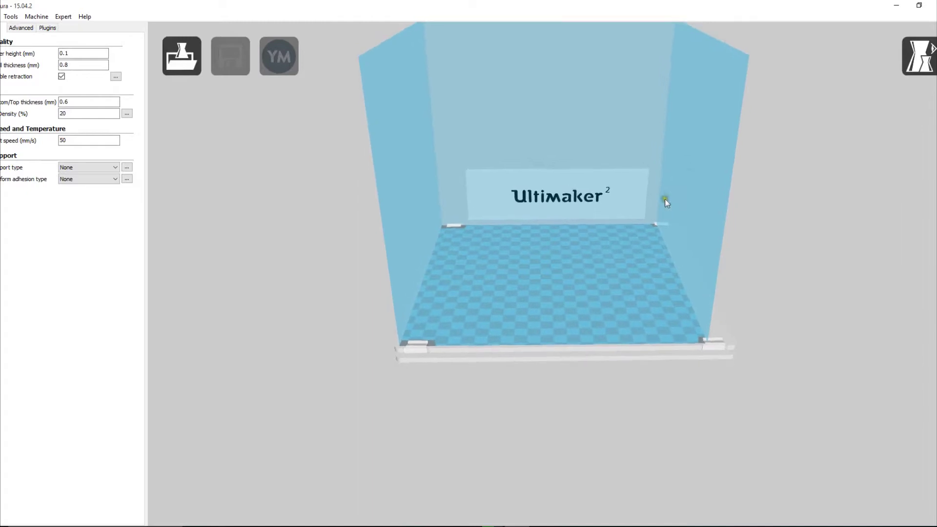
pyautogui.click(651, 227)
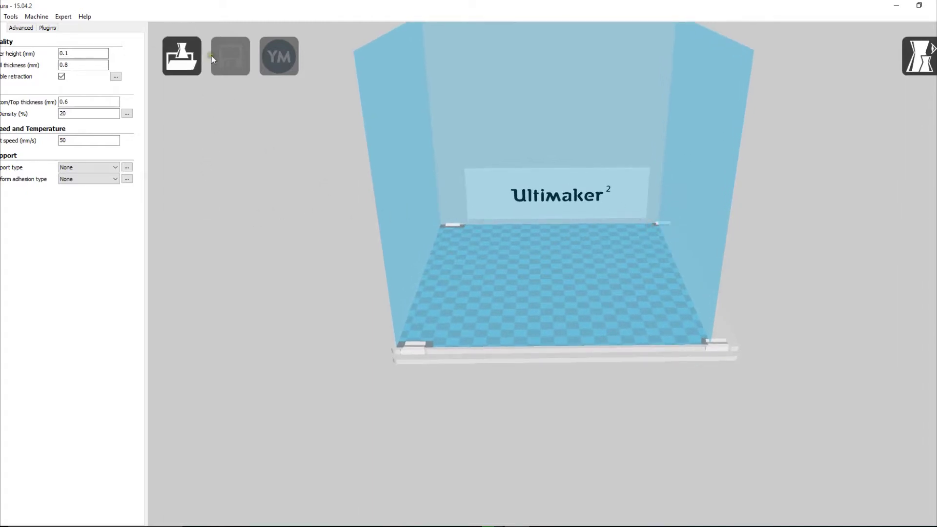
pyautogui.click(183, 55)
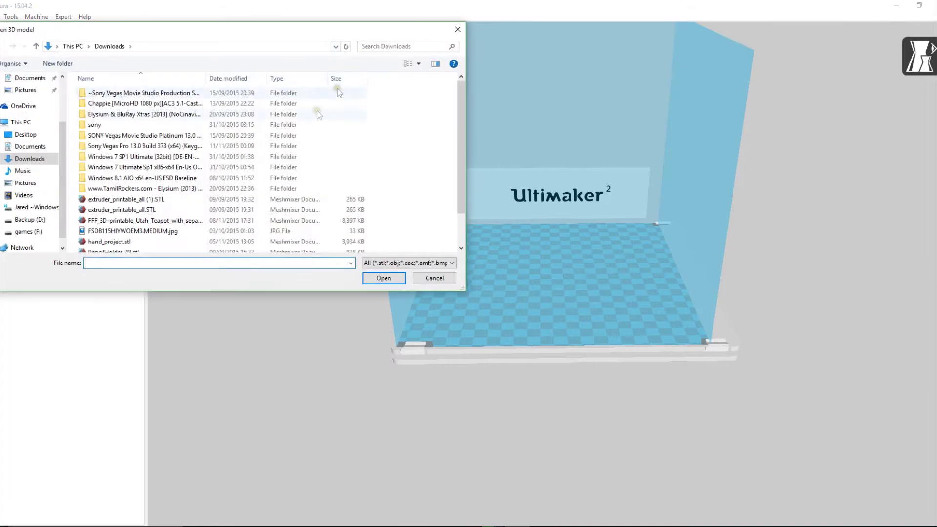
pyautogui.scroll(-1, 126, 208)
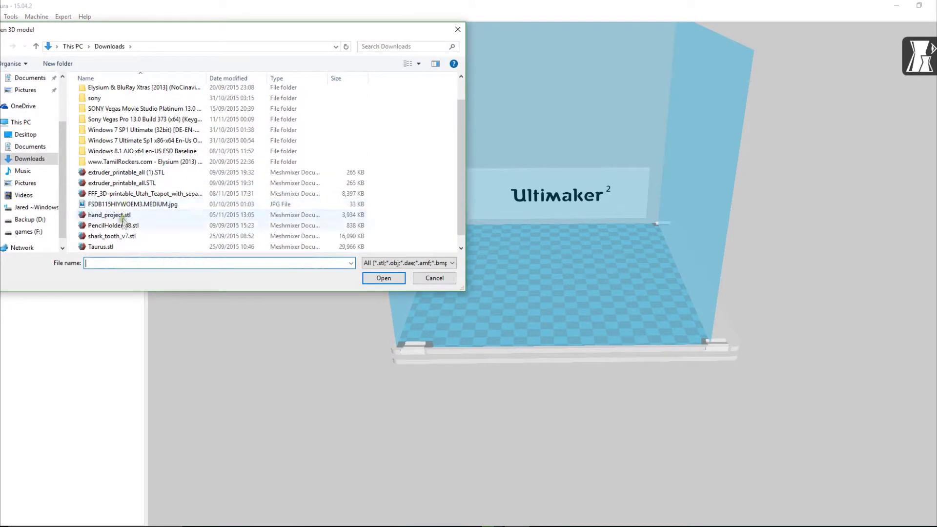
pyautogui.click(118, 215)
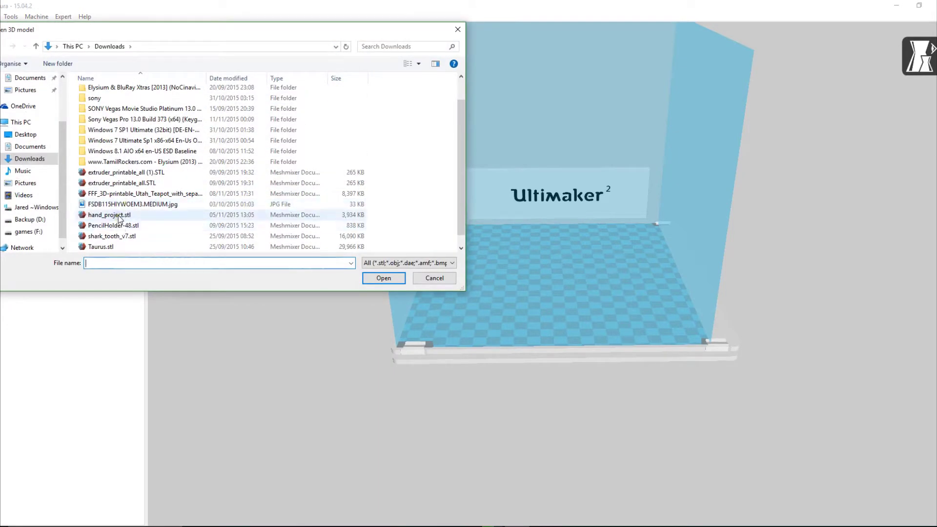
pyautogui.doubleClick(119, 216)
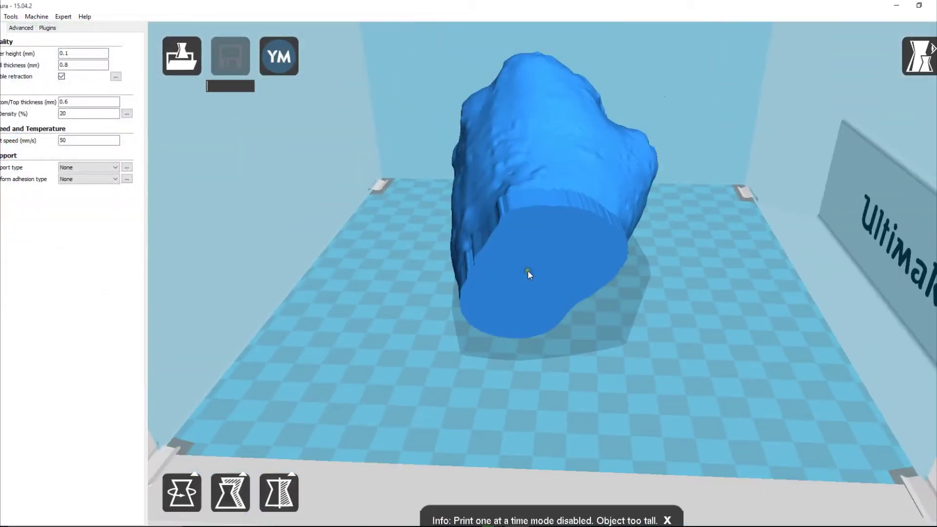
# - Select the hand model and rotate it 75° with the Rotate tool so it stands upright
pyautogui.click(529, 271)
pyautogui.moveTo(661, 300); pyautogui.dragTo(754, 307, button='right')
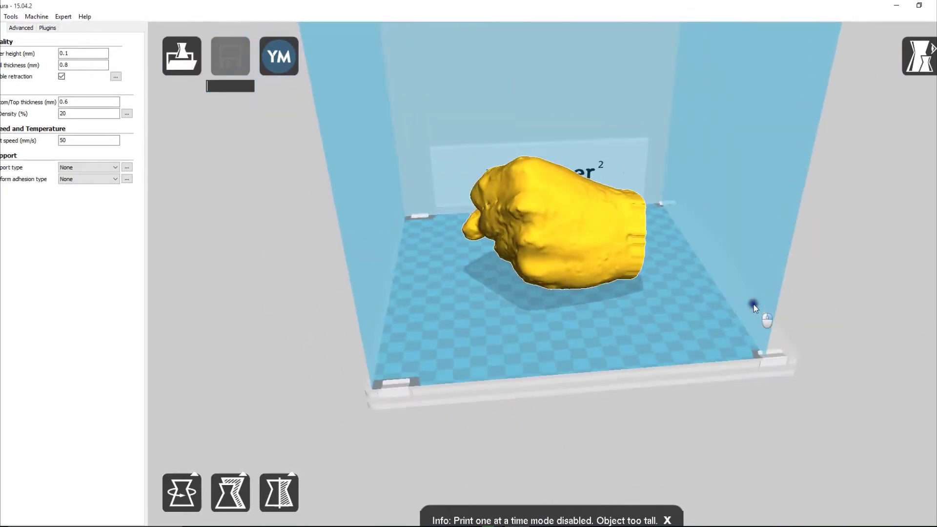
pyautogui.moveTo(673, 233); pyautogui.dragTo(675, 268, button='right')
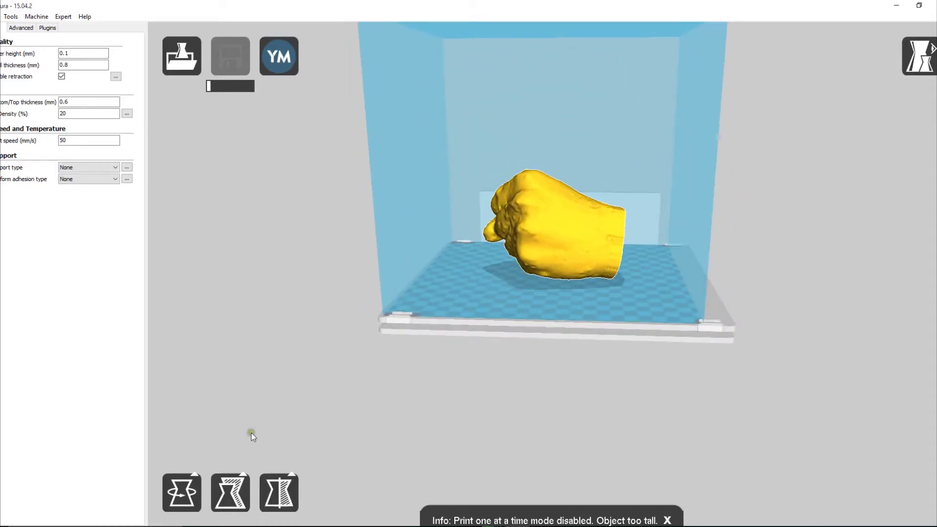
pyautogui.click(181, 499)
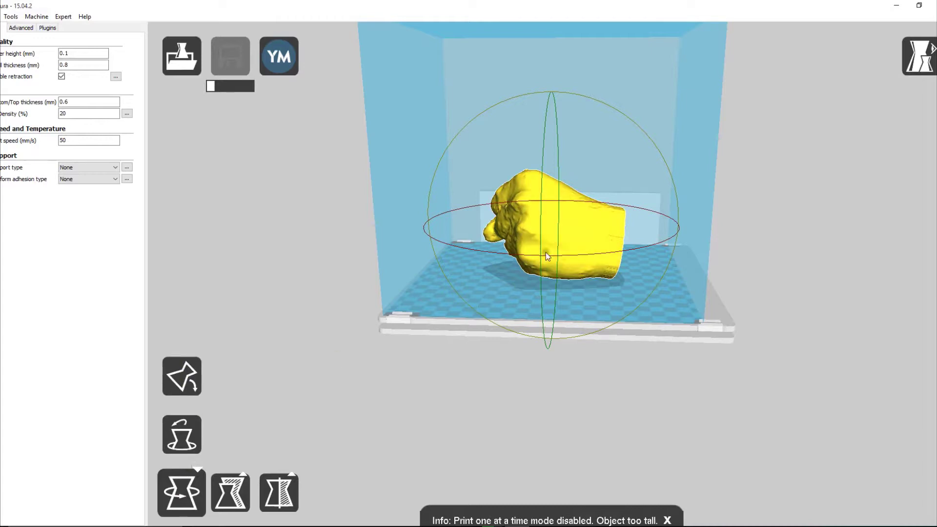
pyautogui.moveTo(446, 231); pyautogui.dragTo(545, 98)
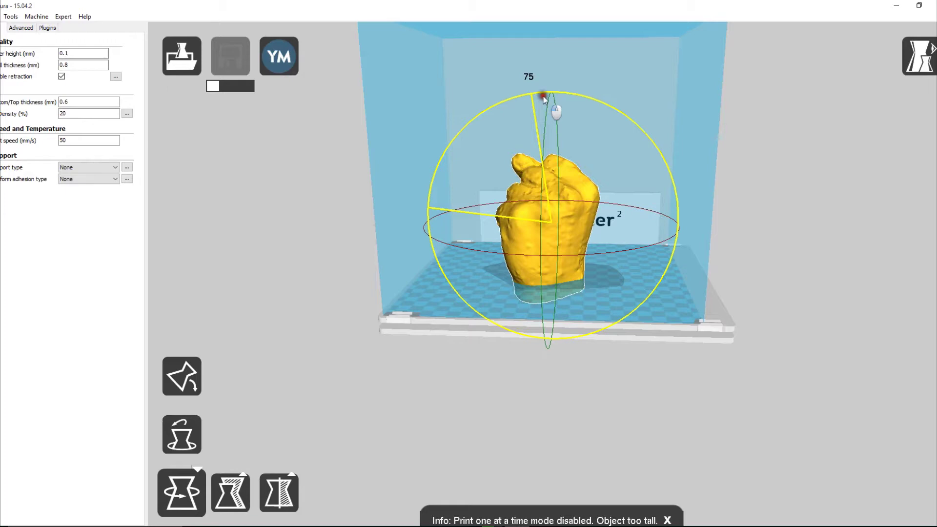
pyautogui.scroll(3, 184, 444)
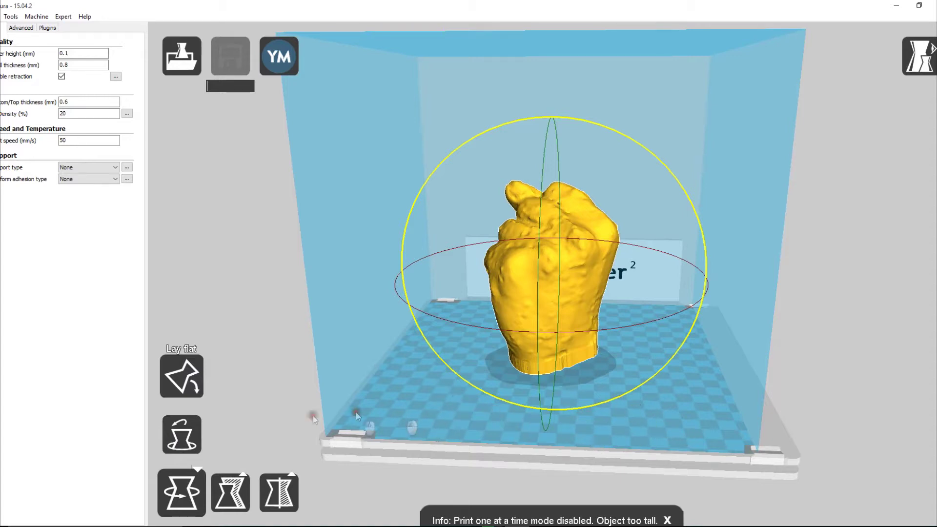
# - Lay the fist flat on the bed, then rotate it a further 15°
pyautogui.click(180, 393)
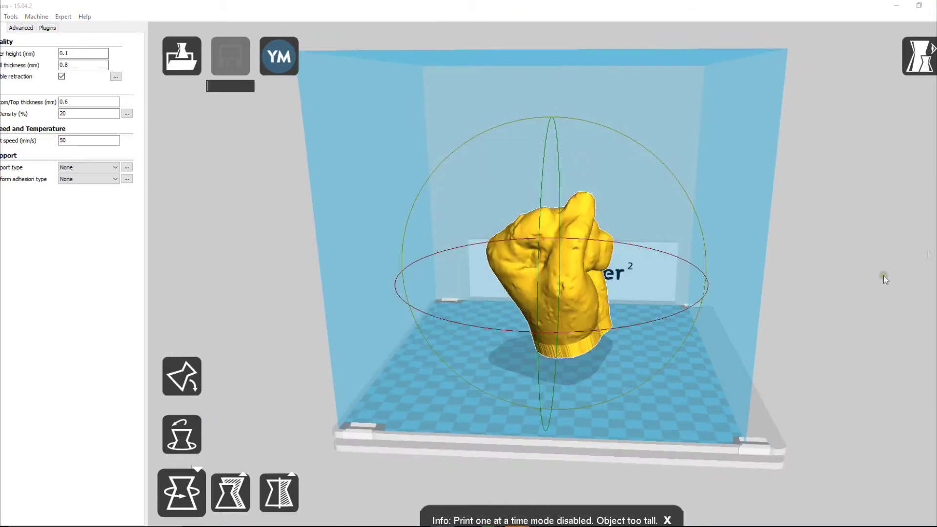
pyautogui.moveTo(660, 366); pyautogui.dragTo(663, 406)
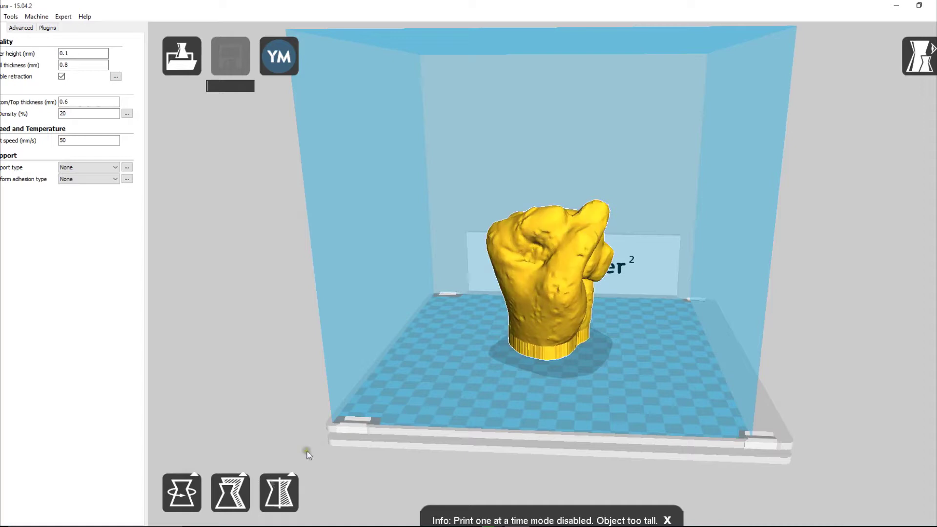
# - Scale the fist to max, reset it to 1.0 (86.2 × 94.8 × 110.7 mm), and unlock uniform scaling
pyautogui.click(222, 484)
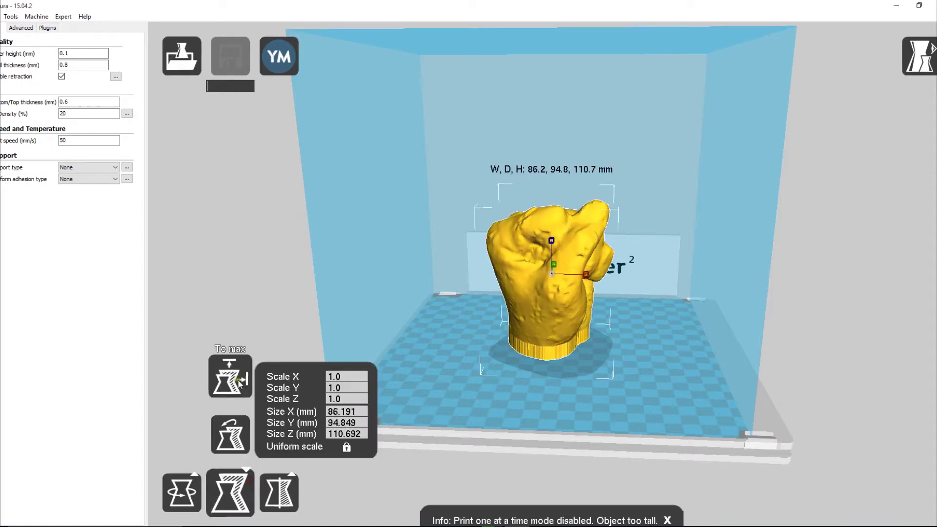
pyautogui.click(241, 387)
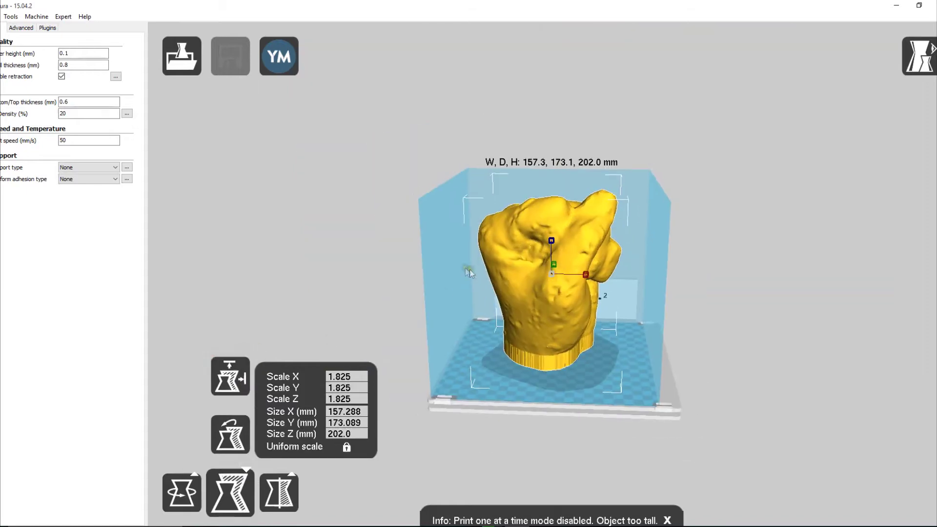
pyautogui.click(239, 439)
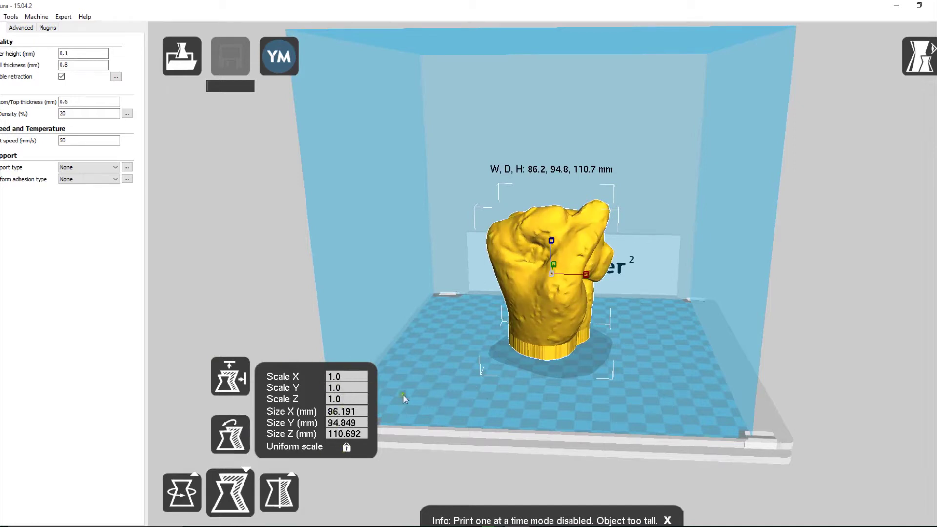
pyautogui.click(347, 447)
# - Show the Mirror tool options for the fist model
pyautogui.click(300, 496)
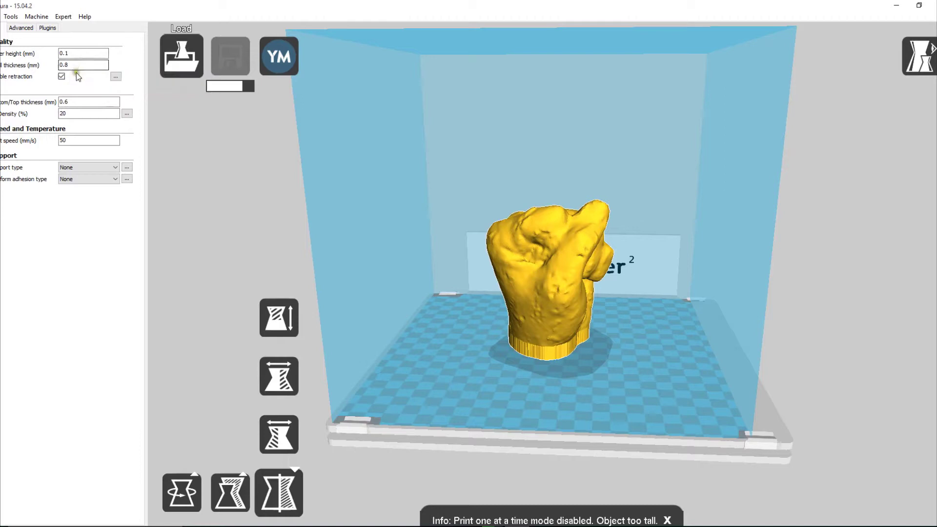
# - Confirm 20% fill density and let slicing finish with a 16 hours 58 minutes estimate
pyautogui.moveTo(7, 78)
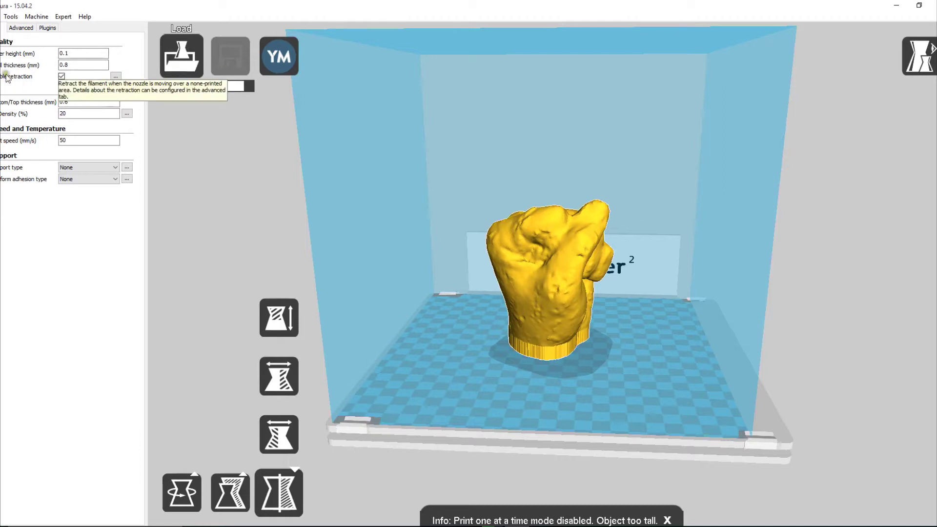
pyautogui.moveTo(45, 65)
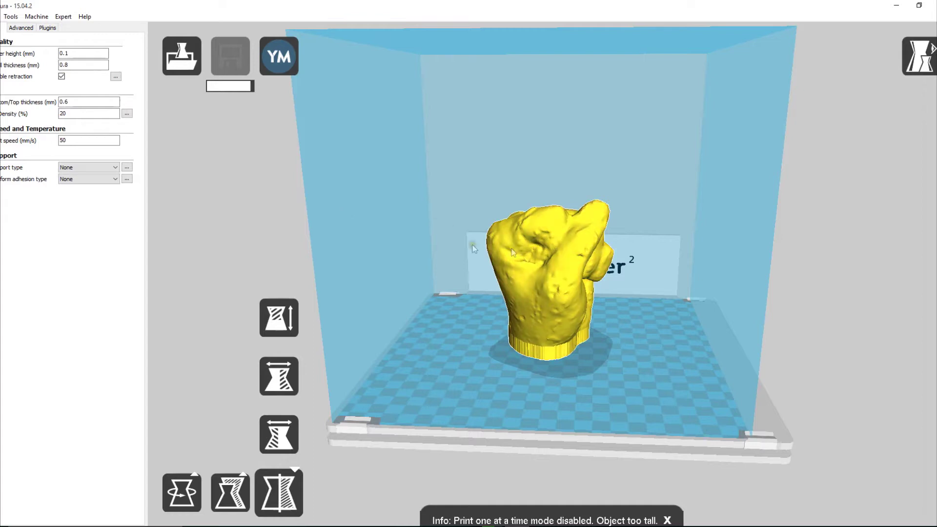
pyautogui.moveTo(81, 114)
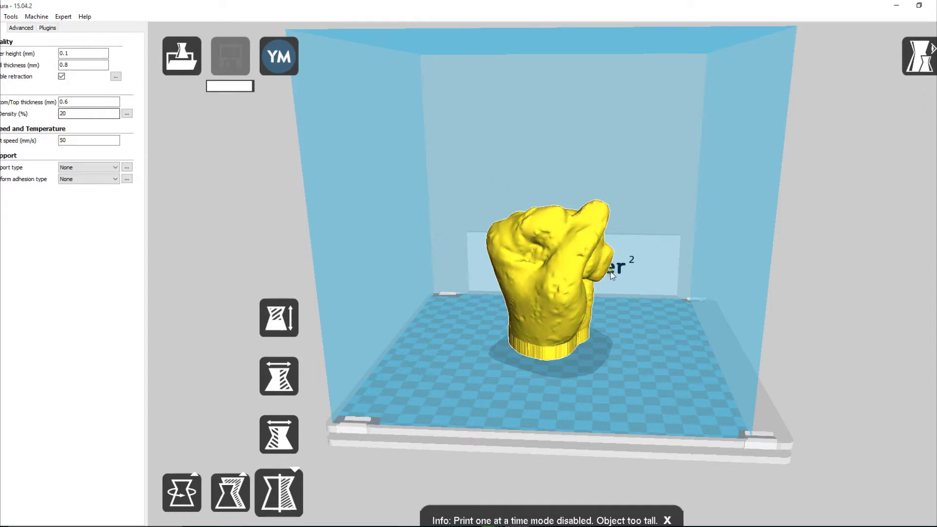
pyautogui.moveTo(607, 348); pyautogui.dragTo(610, 320, button='right')
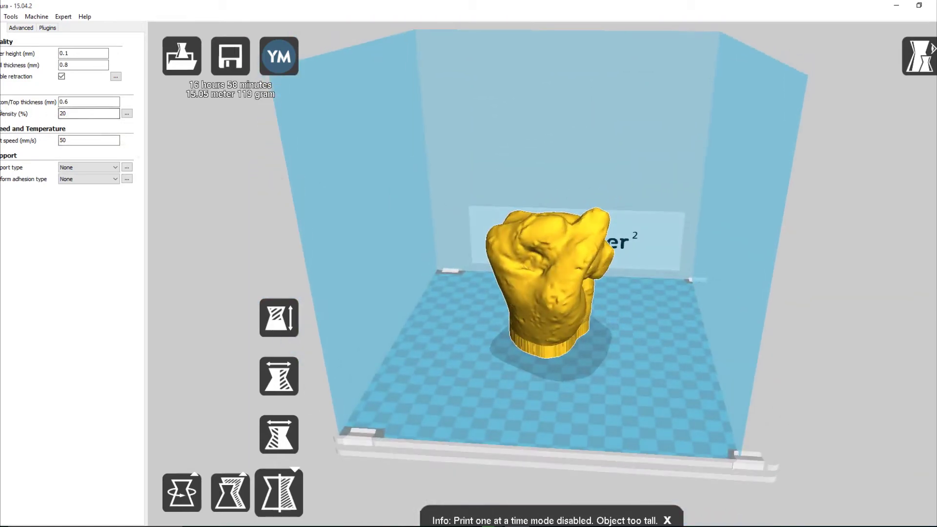
pyautogui.click(73, 115)
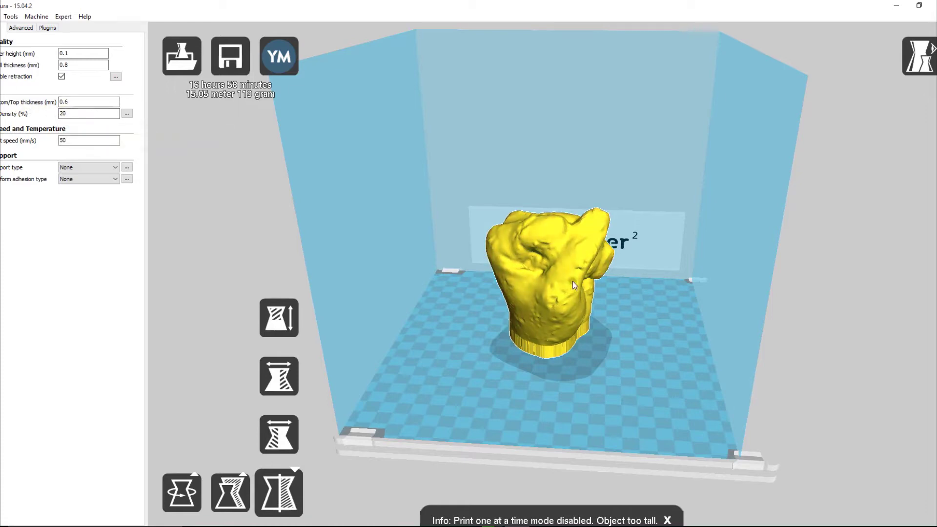
pyautogui.moveTo(627, 328); pyautogui.dragTo(690, 351, button='right')
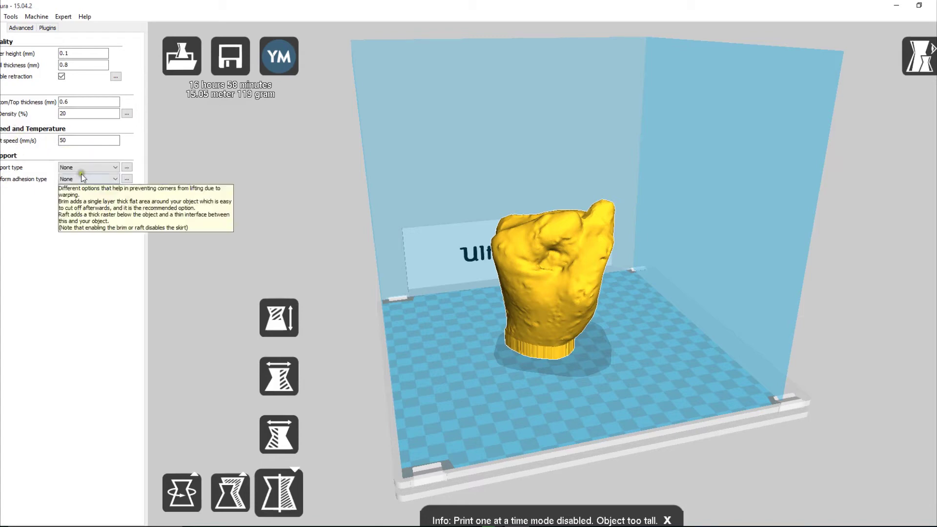
pyautogui.click(98, 167)
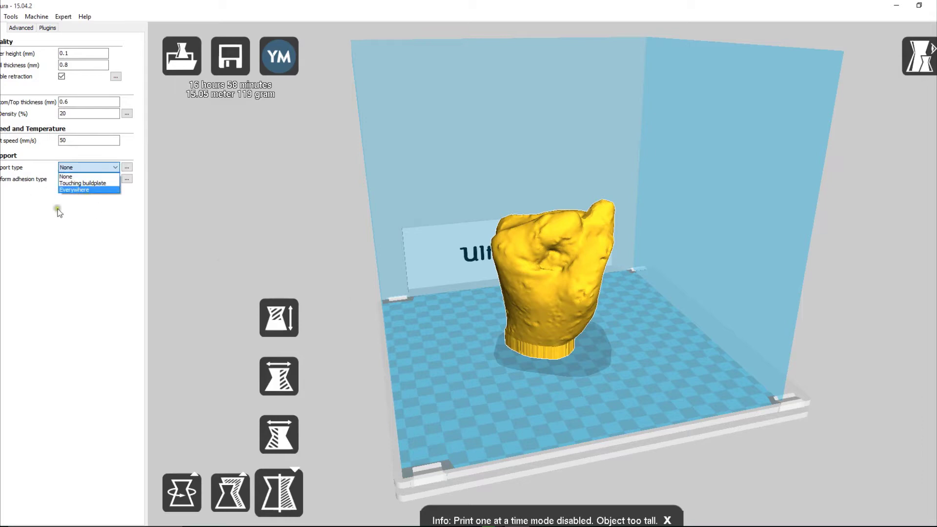
pyautogui.click(666, 346)
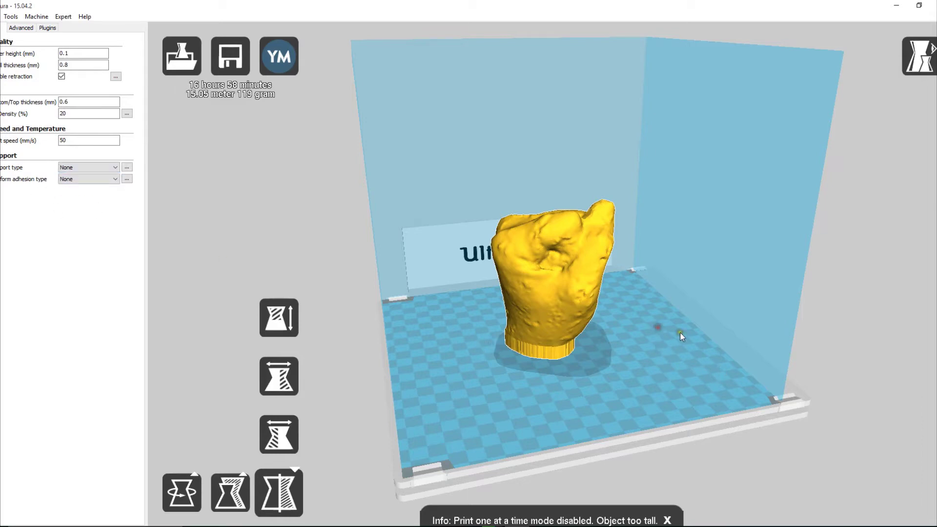
pyautogui.moveTo(671, 344); pyautogui.dragTo(560, 277, button='right')
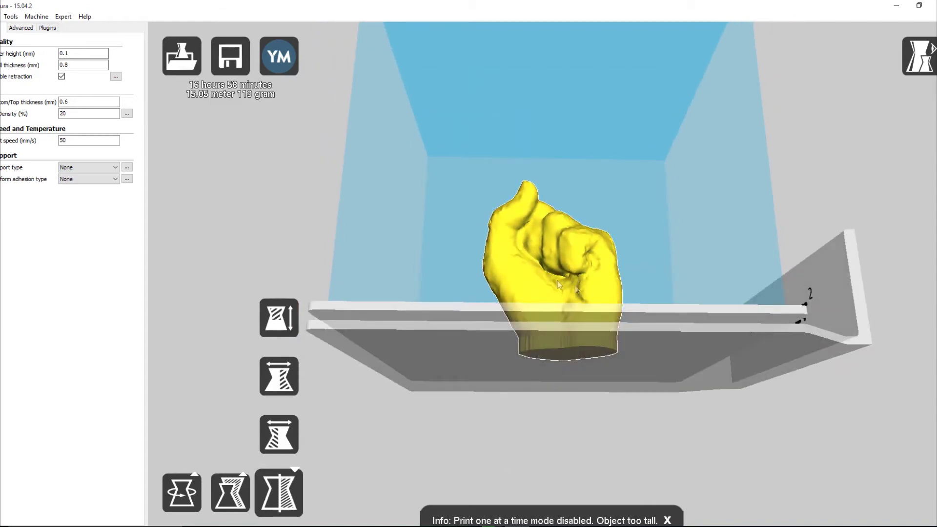
pyautogui.moveTo(566, 324); pyautogui.dragTo(438, 239, button='right')
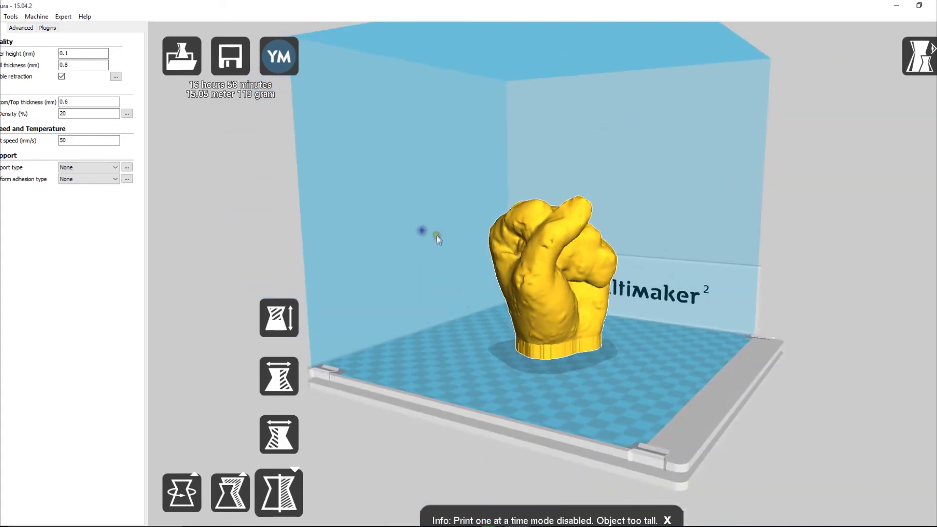
pyautogui.moveTo(387, 220); pyautogui.dragTo(241, 211, button='right')
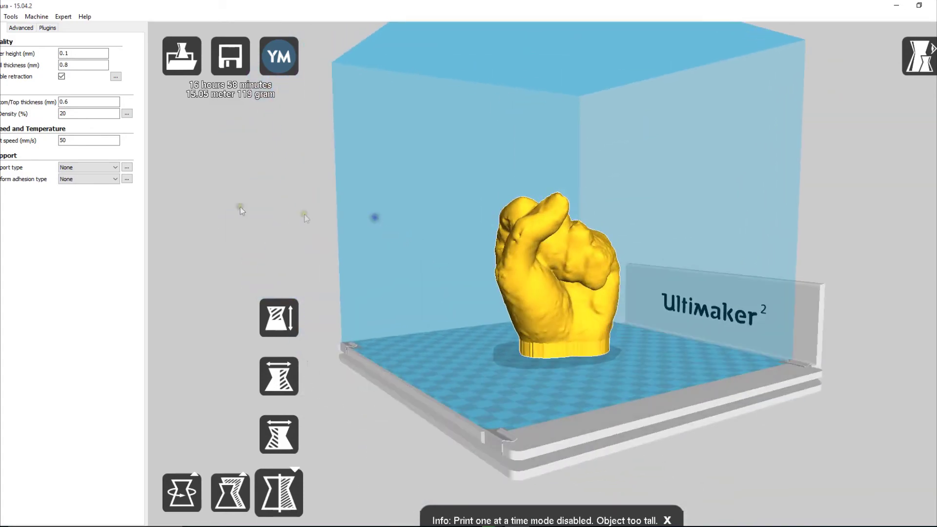
pyautogui.click(87, 167)
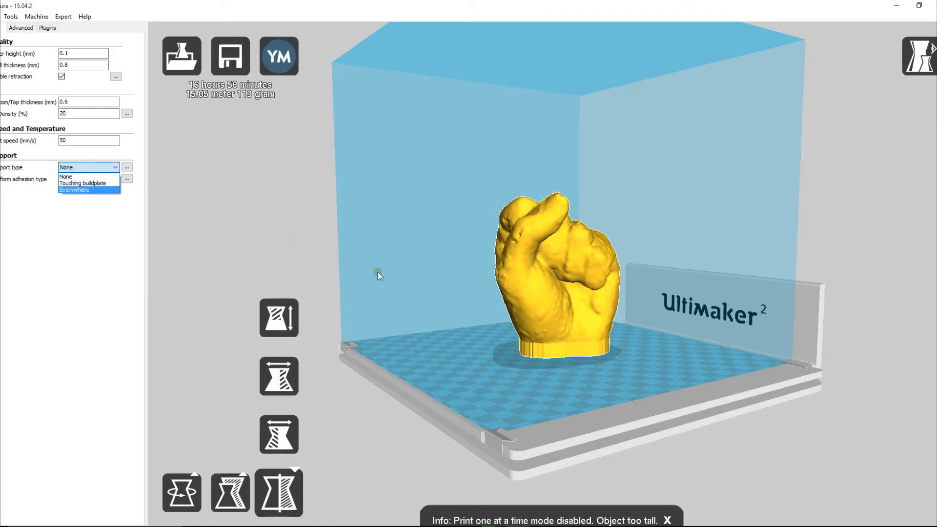
pyautogui.click(675, 323)
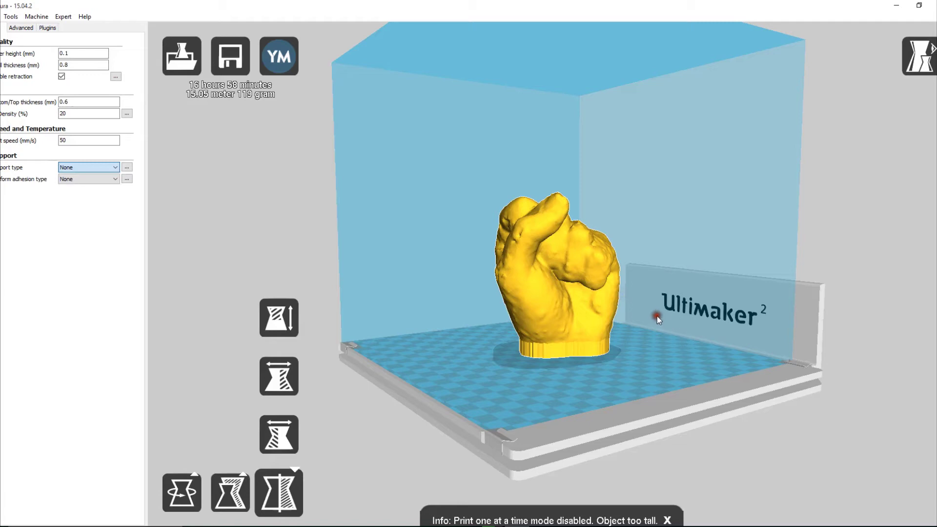
pyautogui.moveTo(657, 315); pyautogui.dragTo(540, 294, button='right')
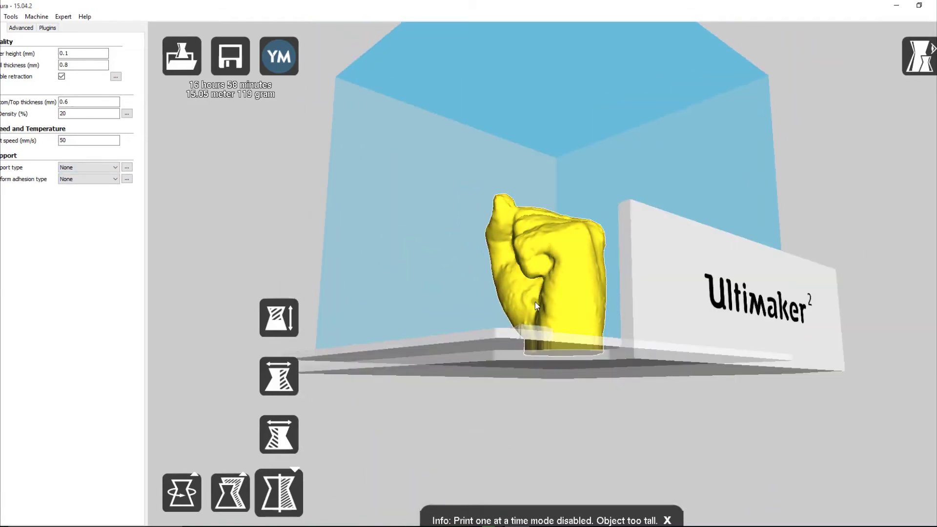
pyautogui.moveTo(380, 245); pyautogui.dragTo(407, 265, button='right')
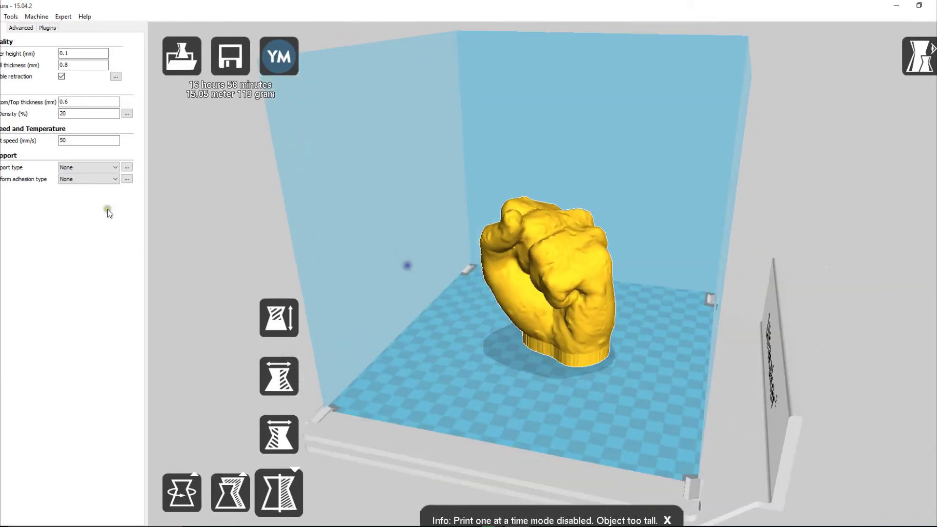
pyautogui.click(88, 168)
pyautogui.click(79, 186)
# - Choose Raft for platform adhesion, orbiting the view around the fist to a left-side angle
pyautogui.moveTo(356, 230); pyautogui.dragTo(289, 221, button='right')
pyautogui.click(88, 179)
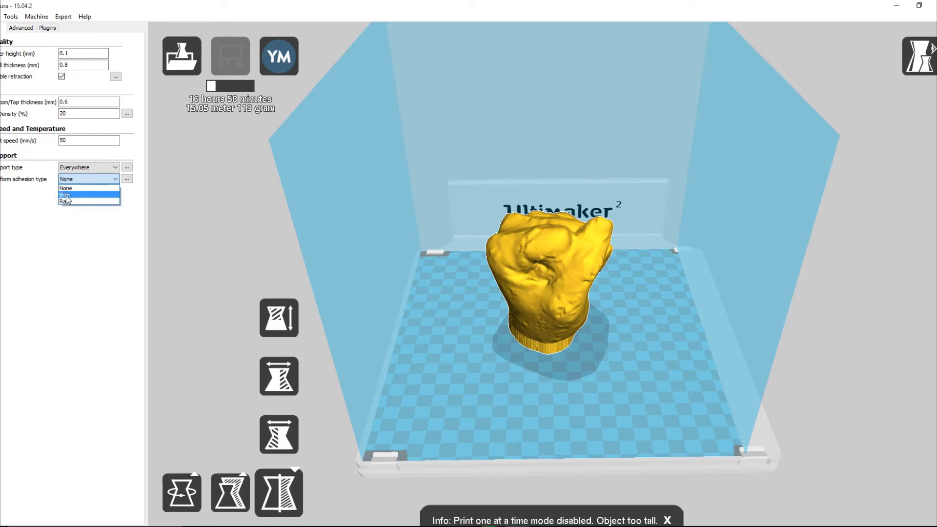
pyautogui.click(68, 203)
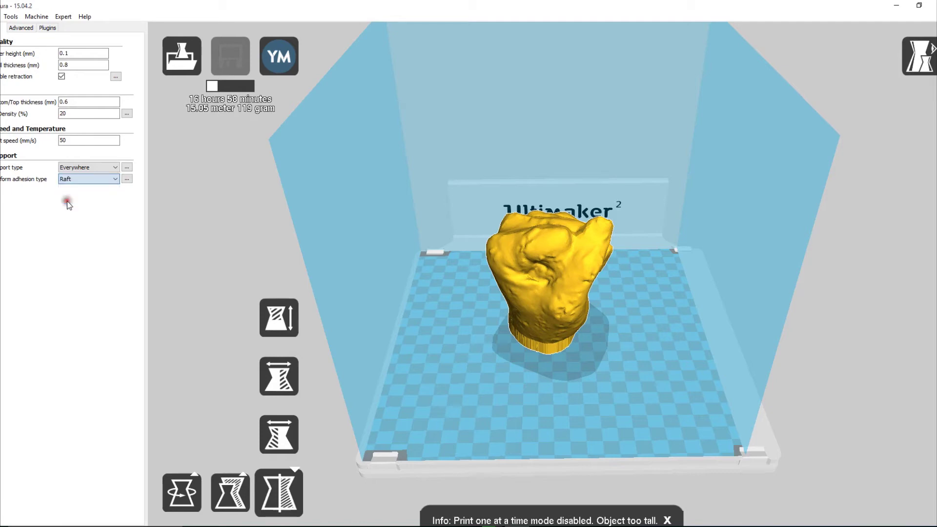
pyautogui.moveTo(594, 372); pyautogui.dragTo(453, 265, button='right')
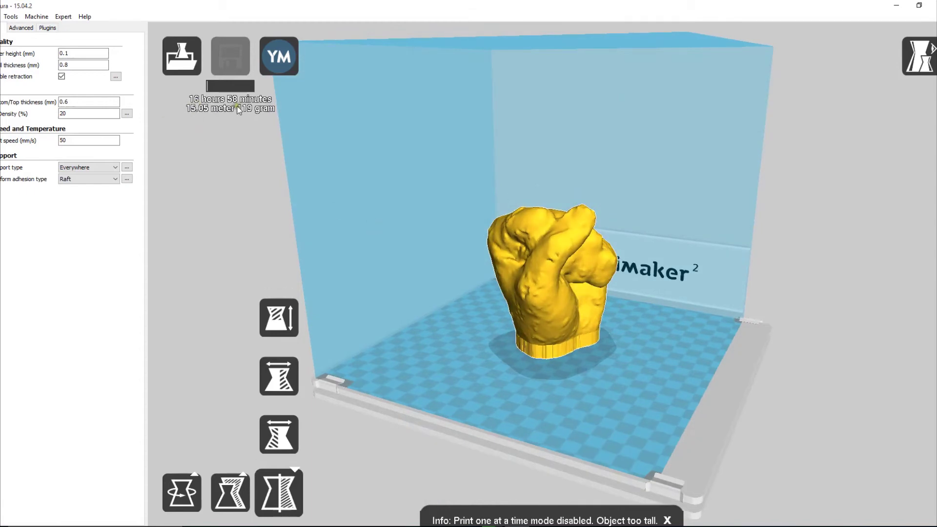
pyautogui.moveTo(455, 221); pyautogui.dragTo(333, 144, button='right')
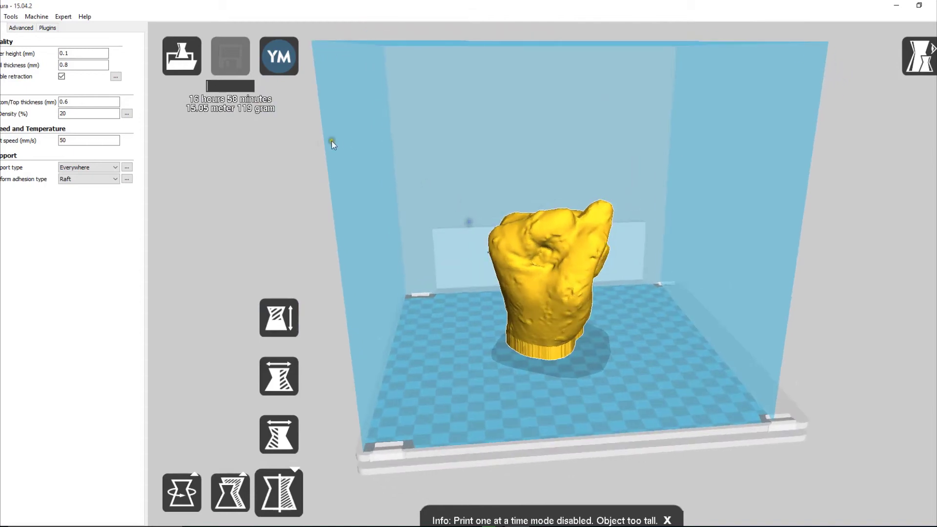
pyautogui.moveTo(101, 141)
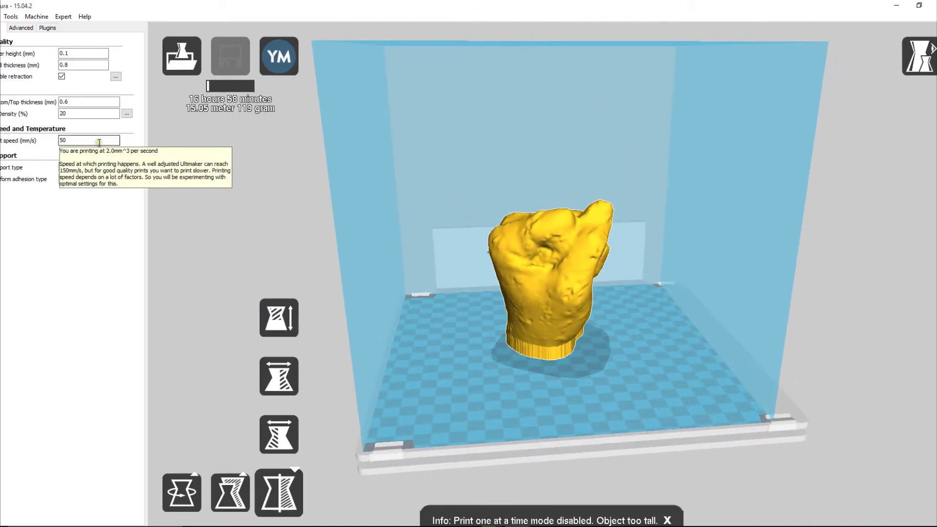
# - Replace the print speed of 50 with 120 mm/s
pyautogui.doubleClick(63, 140)
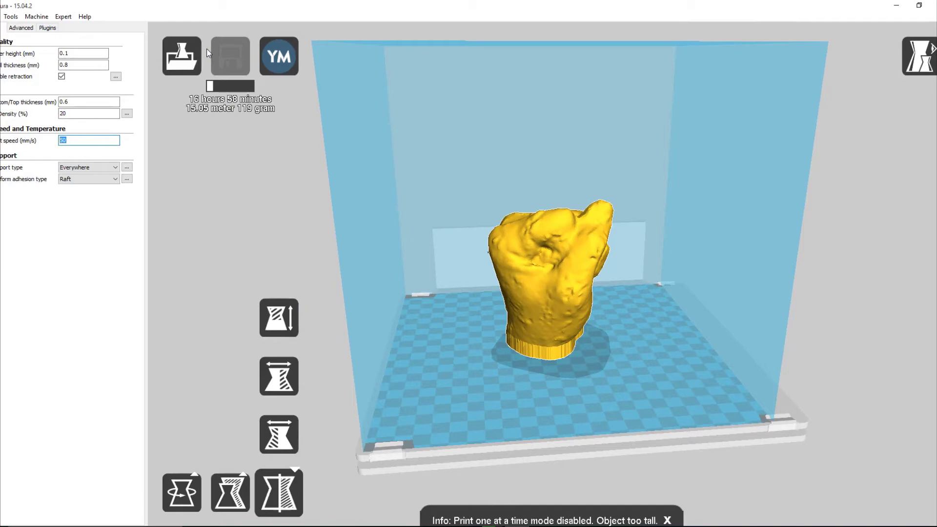
pyautogui.write('12')
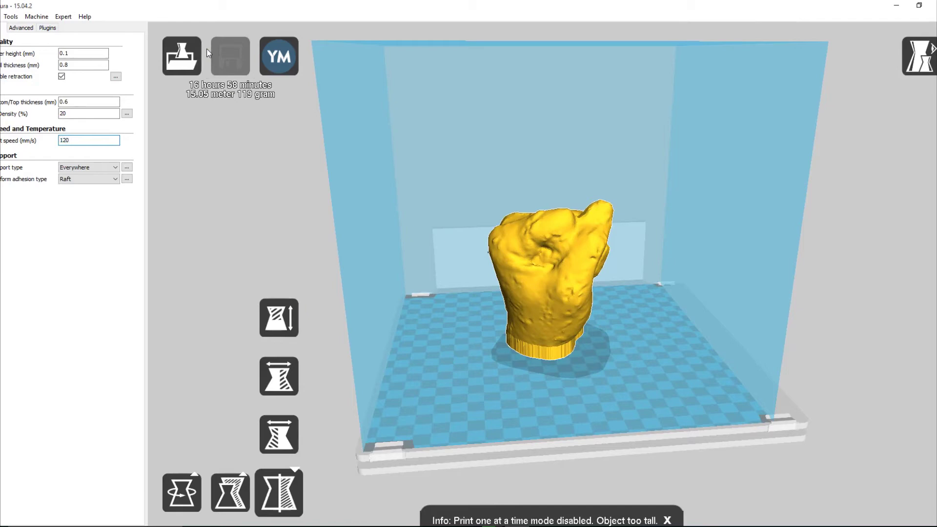
pyautogui.click(84, 114)
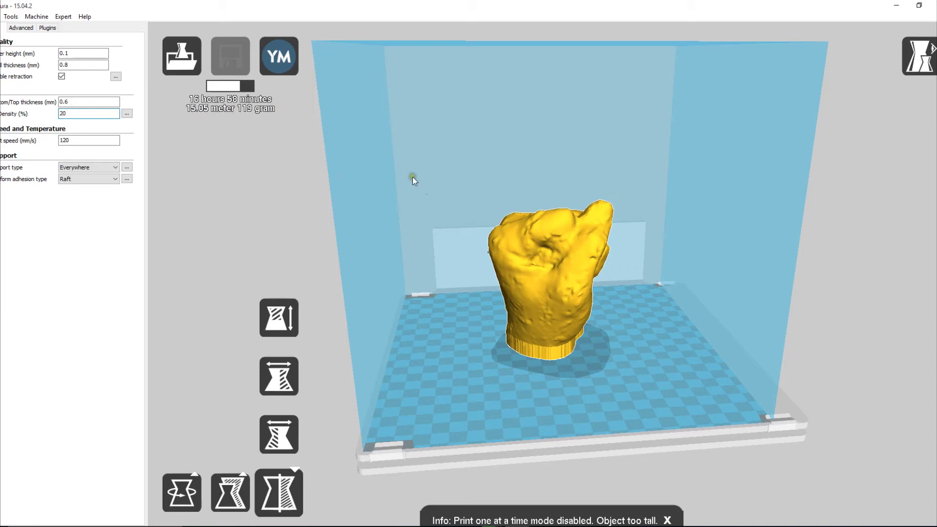
# - Orbit and zoom around the fist on its raft, then deselect and reselect the model
pyautogui.moveTo(412, 177); pyautogui.dragTo(421, 222, button='right')
pyautogui.moveTo(470, 259); pyautogui.dragTo(503, 254, button='right')
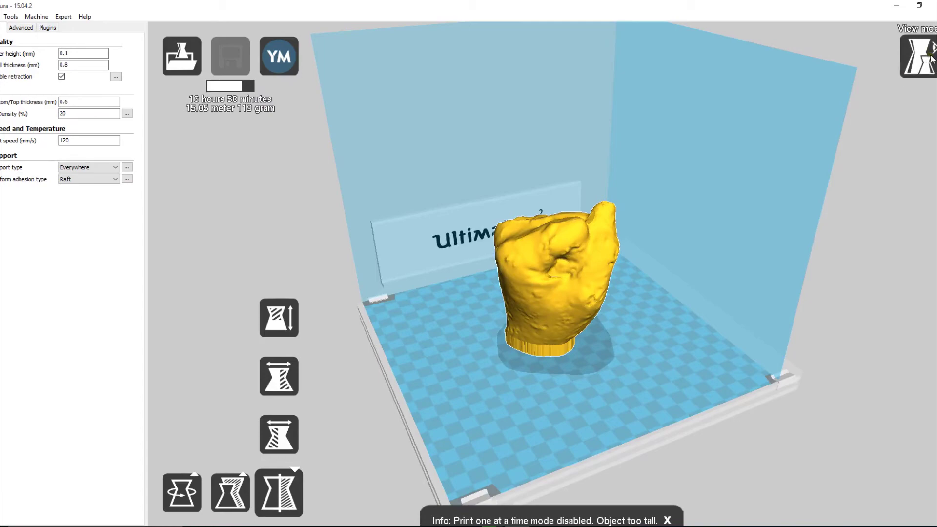
pyautogui.moveTo(722, 220); pyautogui.dragTo(664, 273, button='right')
pyautogui.moveTo(657, 309); pyautogui.dragTo(654, 379, button='right')
pyautogui.scroll(3, 655, 379)
pyautogui.scroll(-3, 646, 272)
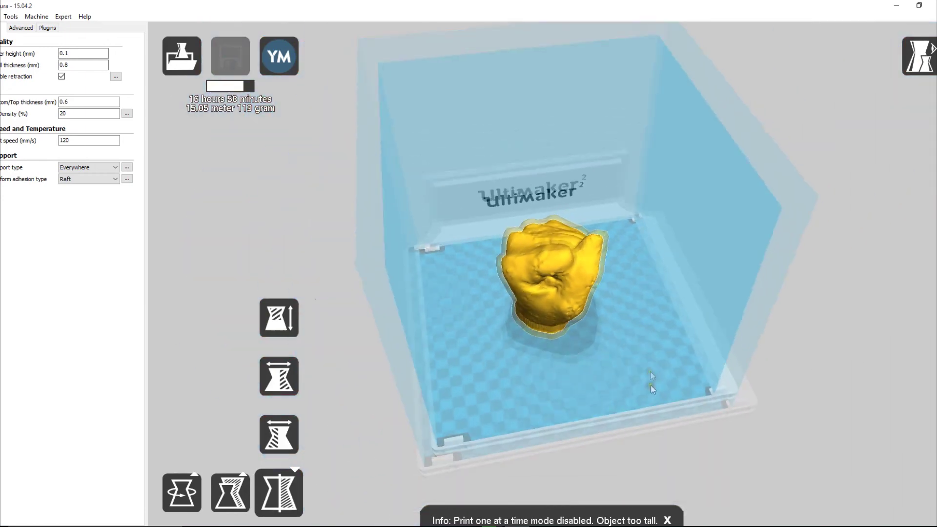
pyautogui.scroll(5, 650, 371)
pyautogui.click(628, 327)
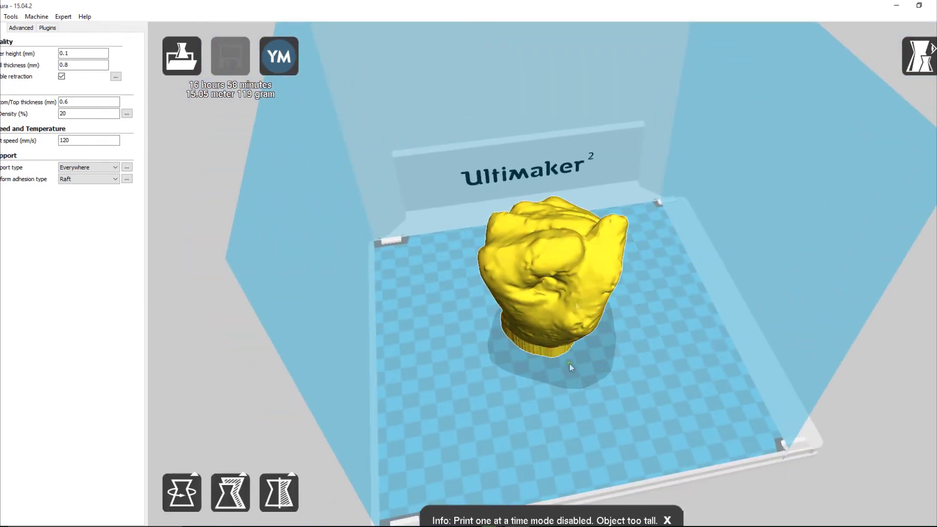
pyautogui.click(627, 280)
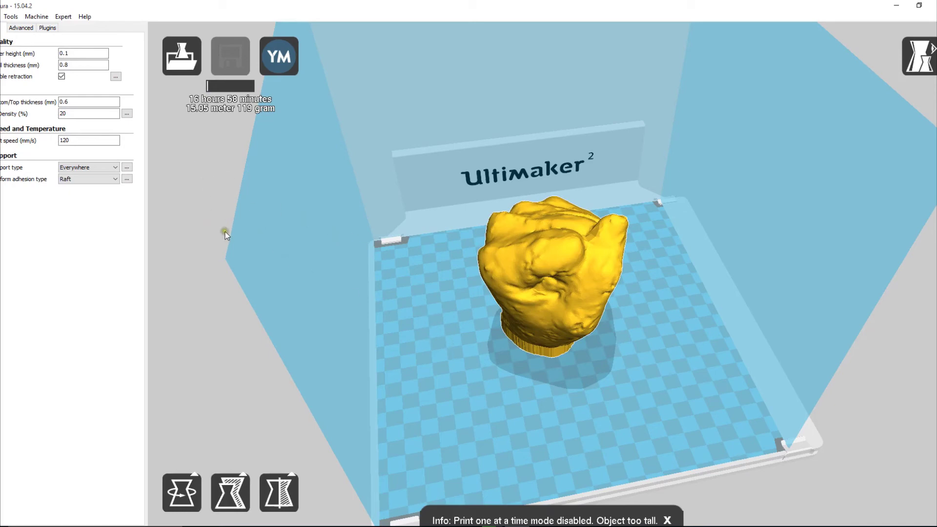
# - Review the Advanced settings, including the 0.4 mm nozzle size, then view the installed plugins
pyautogui.click(24, 25)
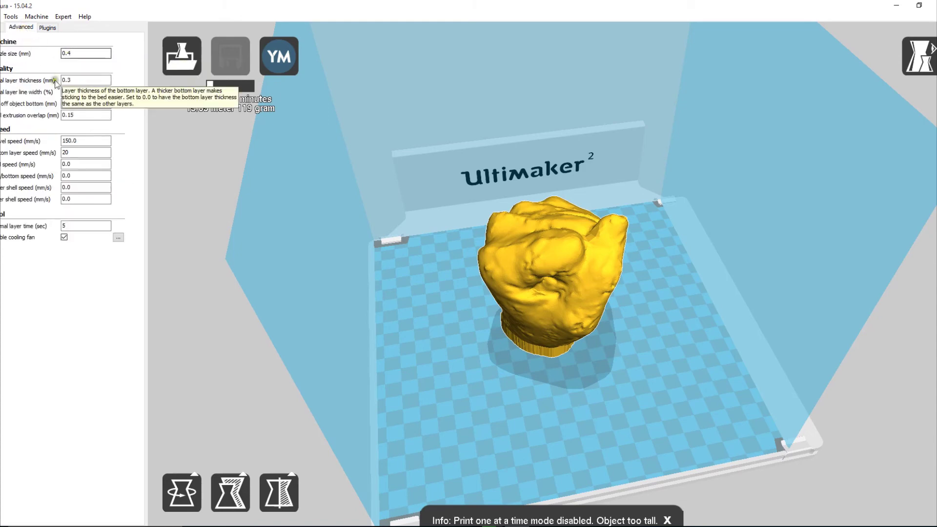
pyautogui.moveTo(70, 55)
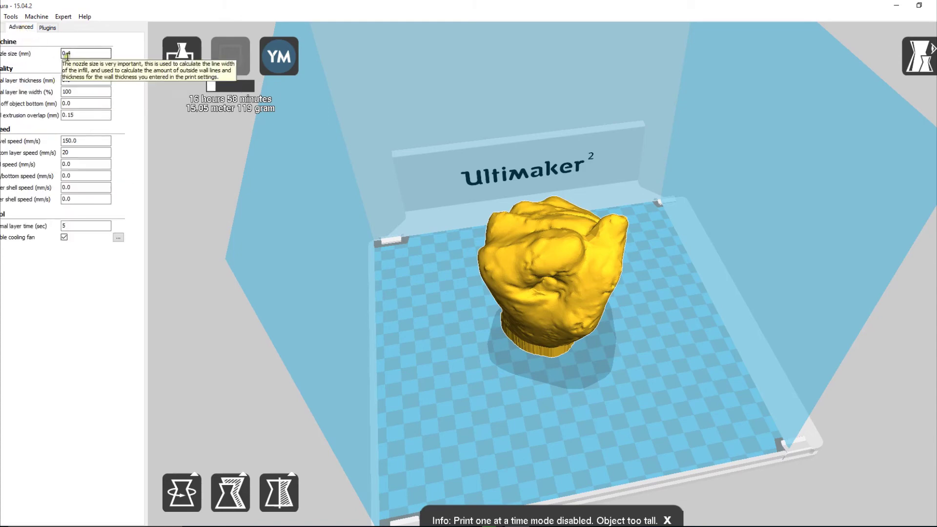
pyautogui.click(76, 54)
pyautogui.moveTo(24, 84)
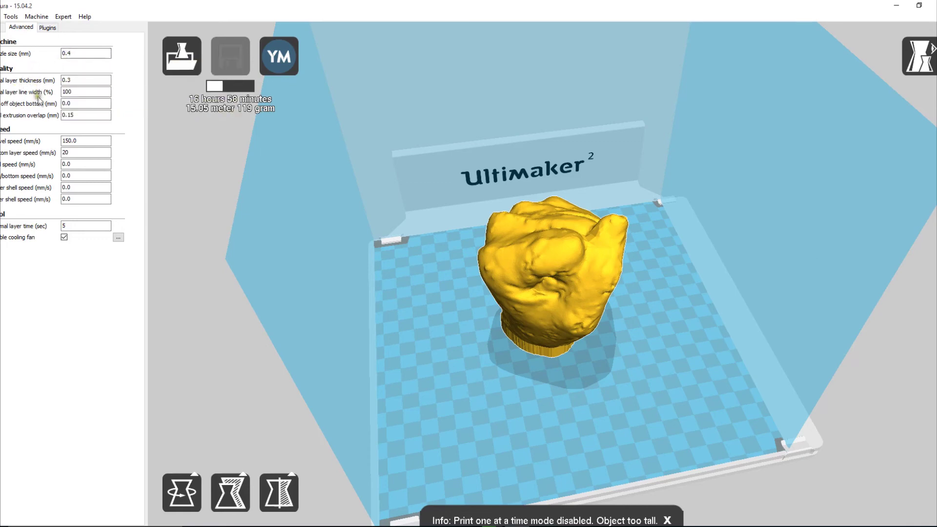
pyautogui.moveTo(55, 143)
pyautogui.click(51, 28)
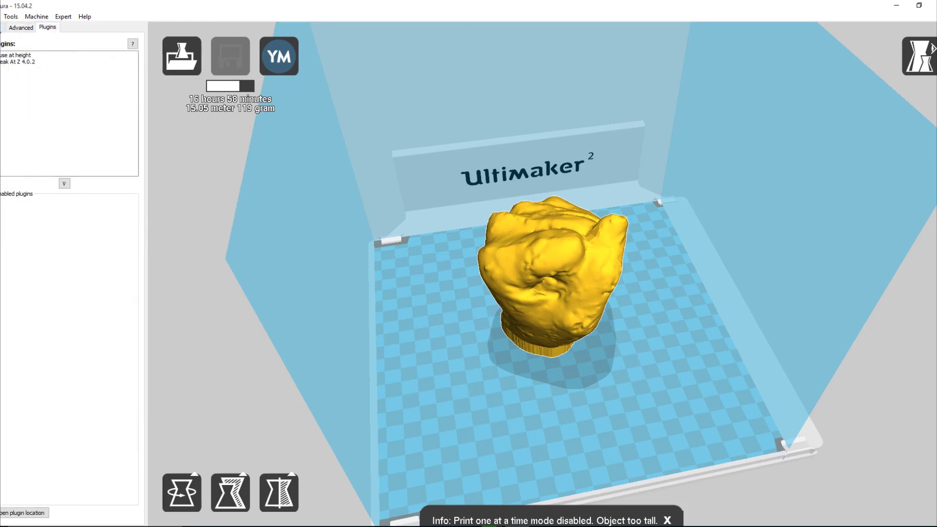
pyautogui.click(1, 28)
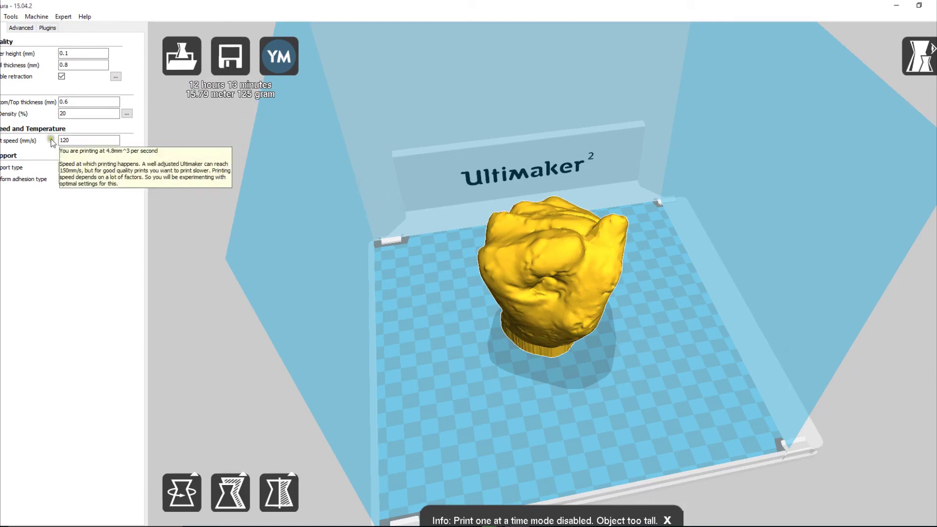
# - Confirm the Print speed field in the Basic settings reads 120 mm/s
pyautogui.click(69, 141)
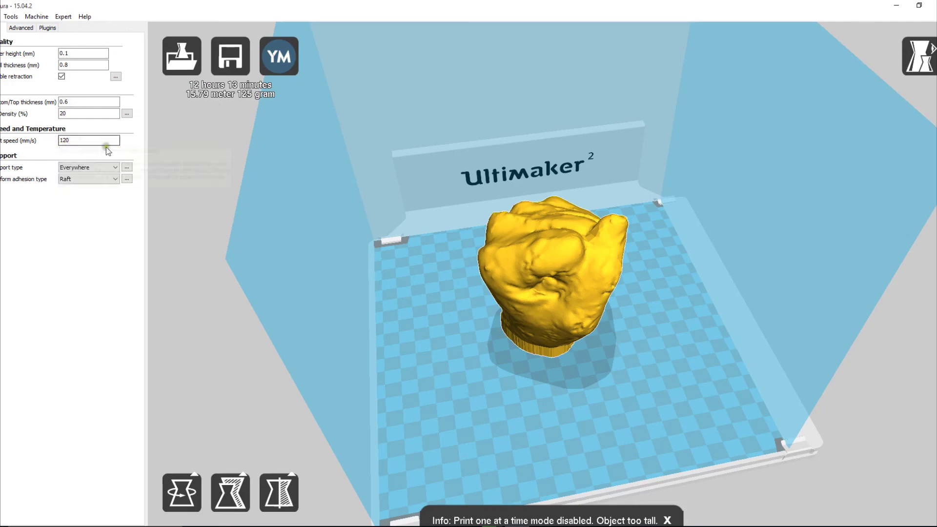